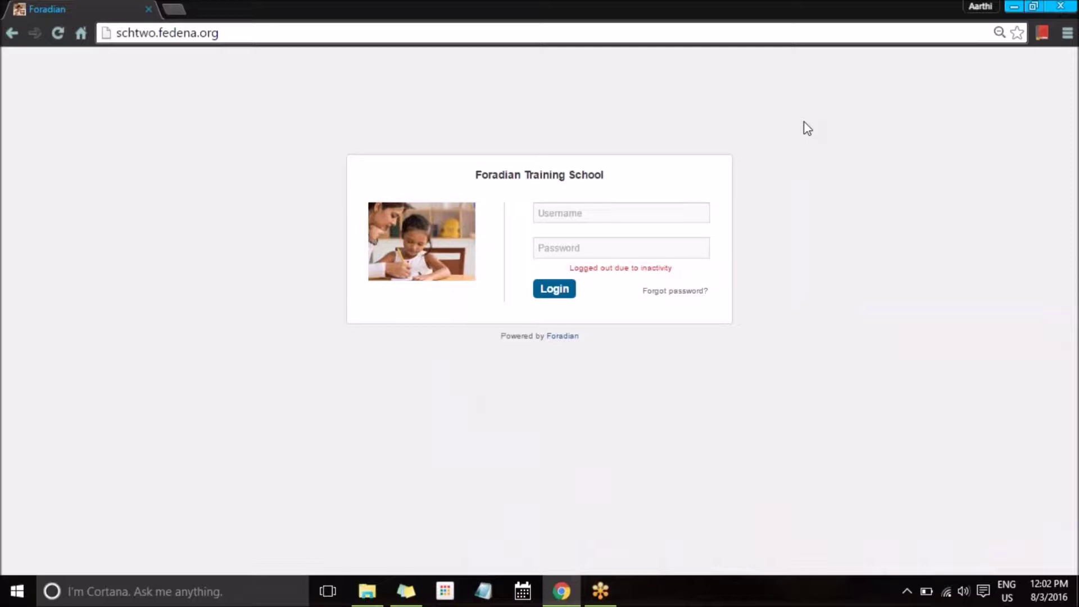
Step: Log in to Fedena with the administrator username and password
{"action": "left_click", "coordinate": [594, 215]}
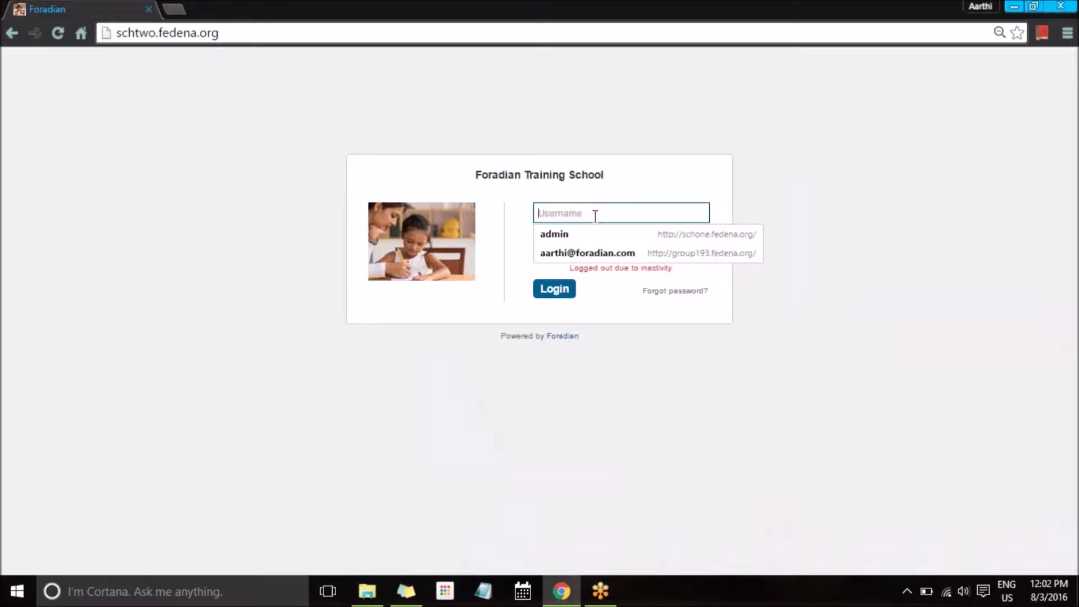
{"action": "type", "text": "admin"}
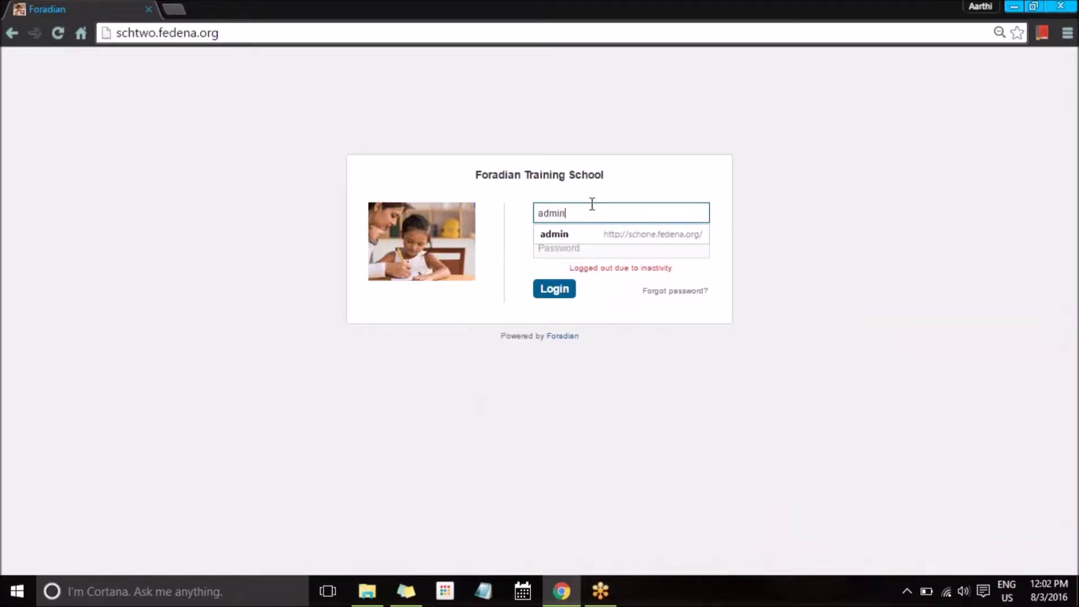
{"action": "key", "text": "Tab"}
{"action": "type", "text": "admin12"}
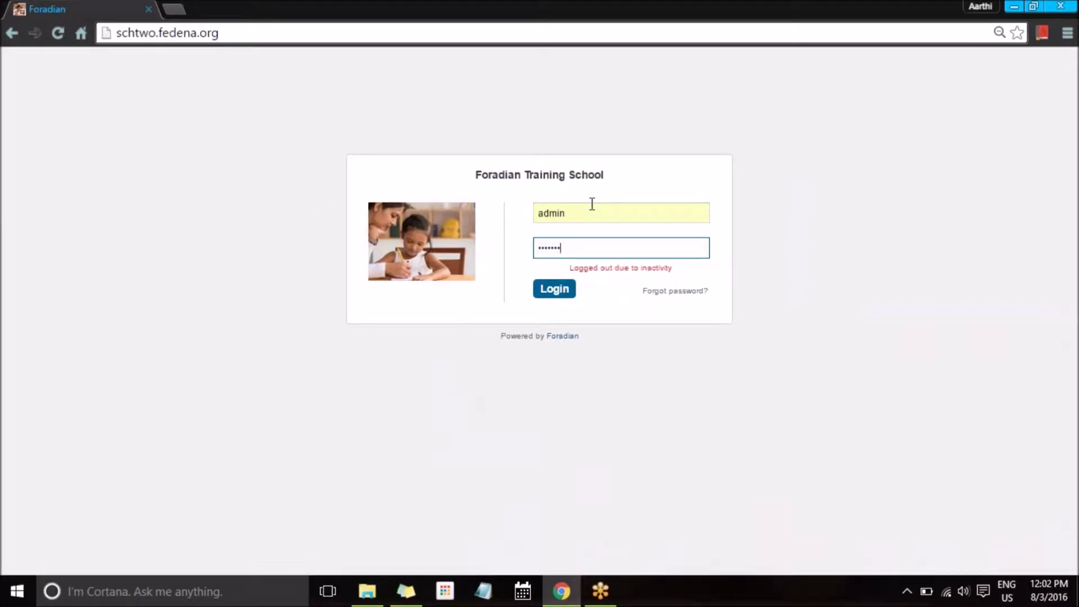
{"action": "key", "text": "Return"}
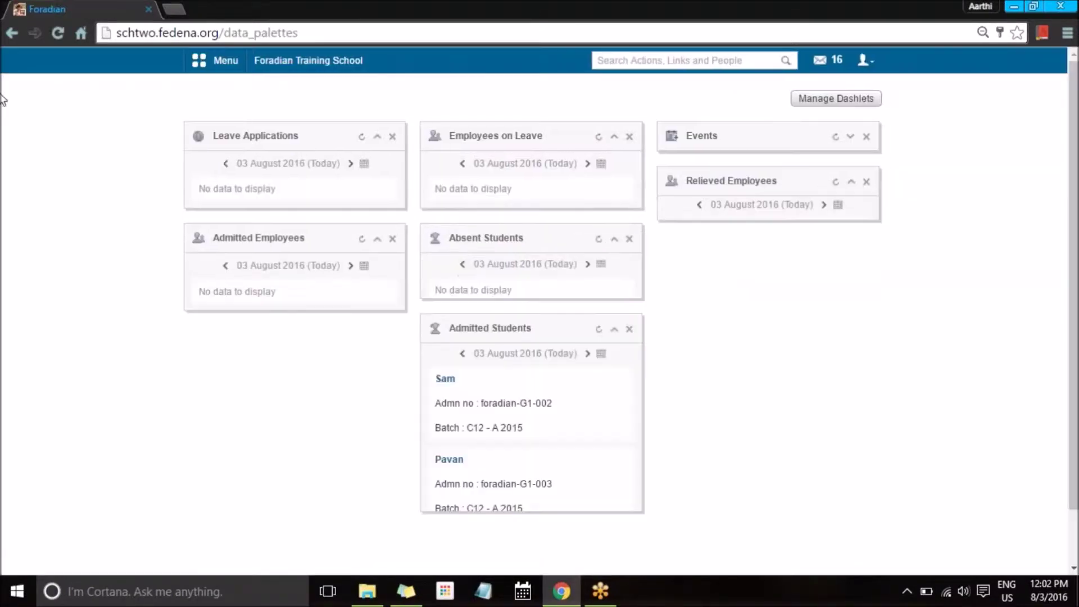
Step: Navigate Administration > Finance > Fees > Instant Fees to the list of instant fee categories
{"action": "left_click", "coordinate": [213, 60]}
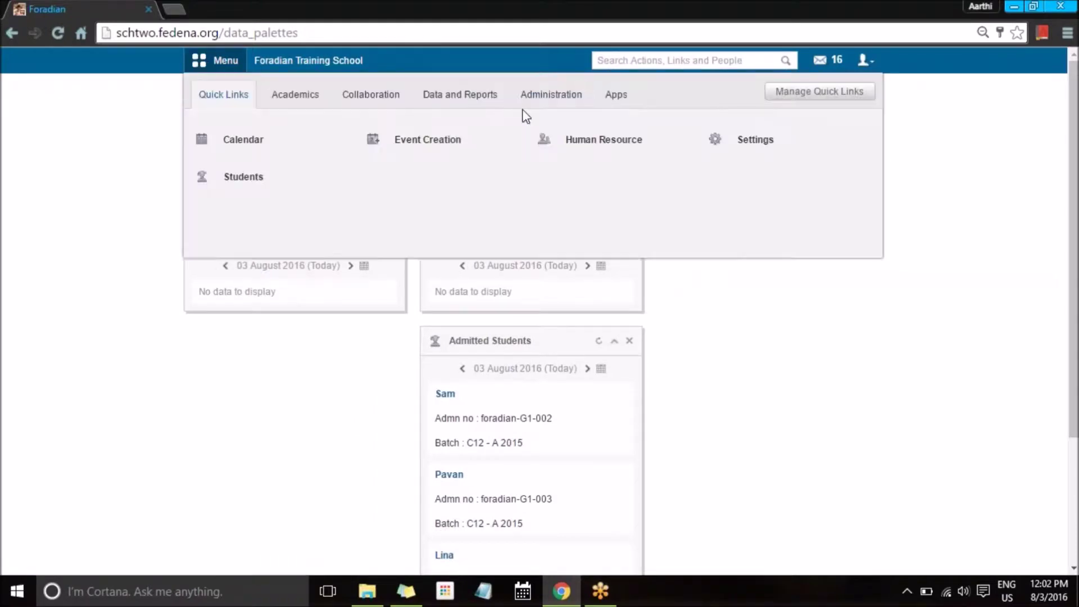
{"action": "left_click", "coordinate": [542, 96]}
{"action": "left_click", "coordinate": [242, 140]}
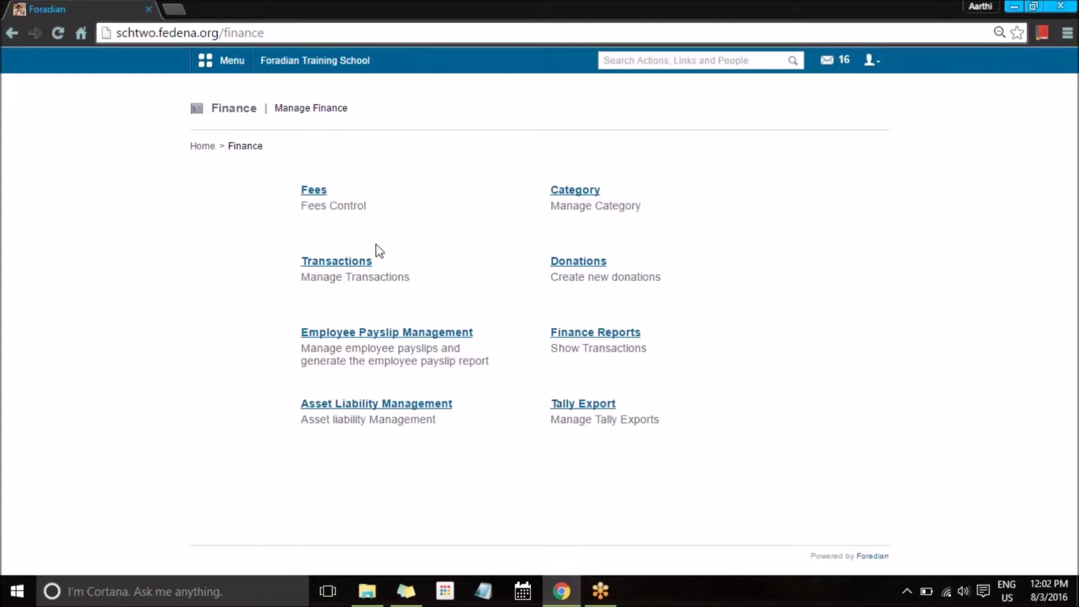
{"action": "left_click", "coordinate": [315, 191]}
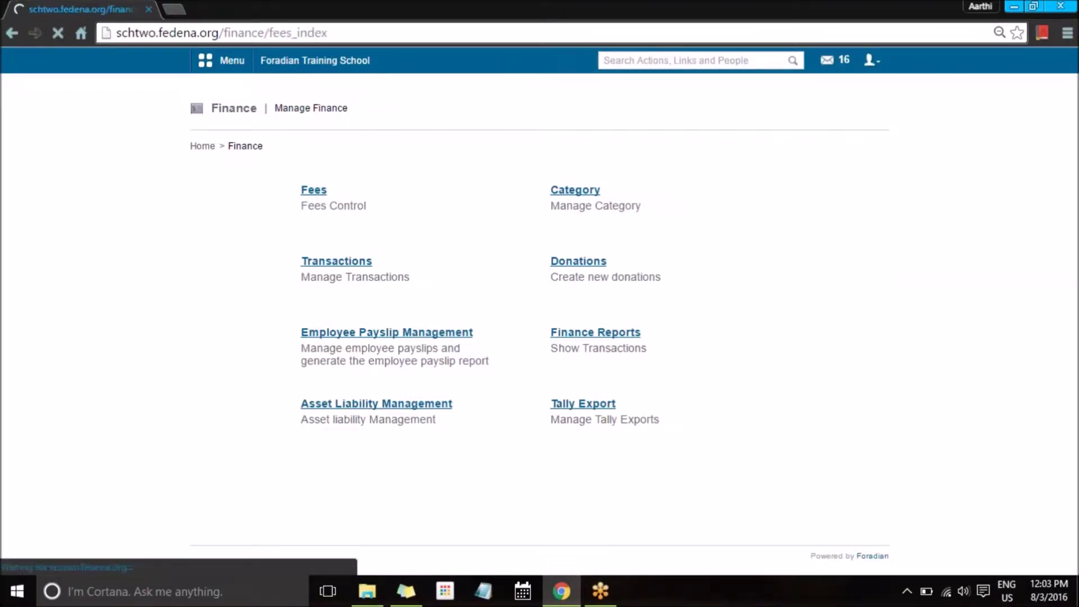
{"action": "scroll", "coordinate": [561, 337], "scroll_direction": "down", "scroll_amount": 1}
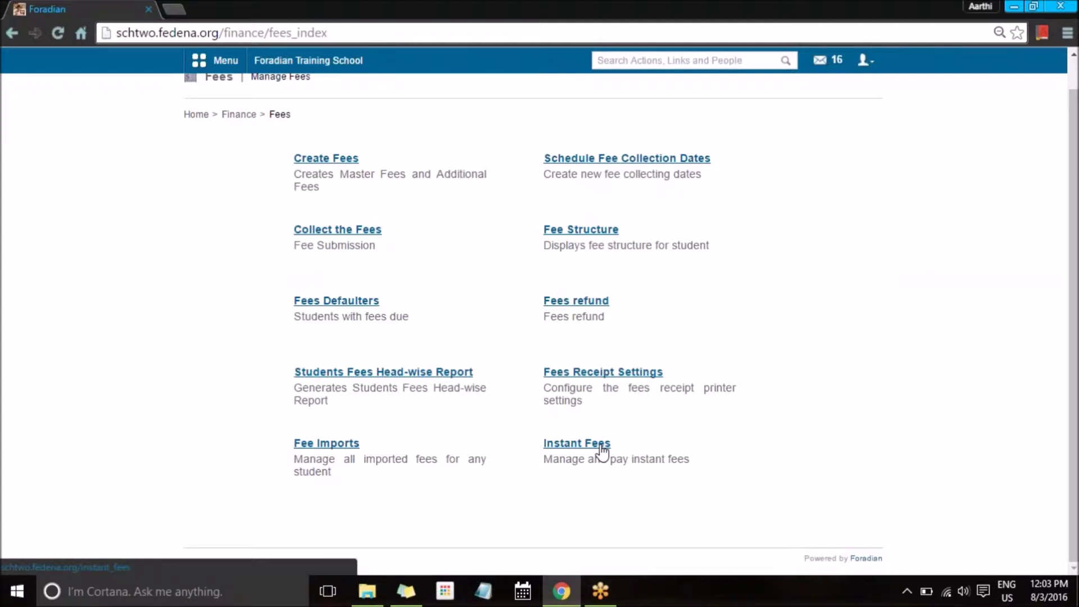
{"action": "left_click", "coordinate": [601, 449]}
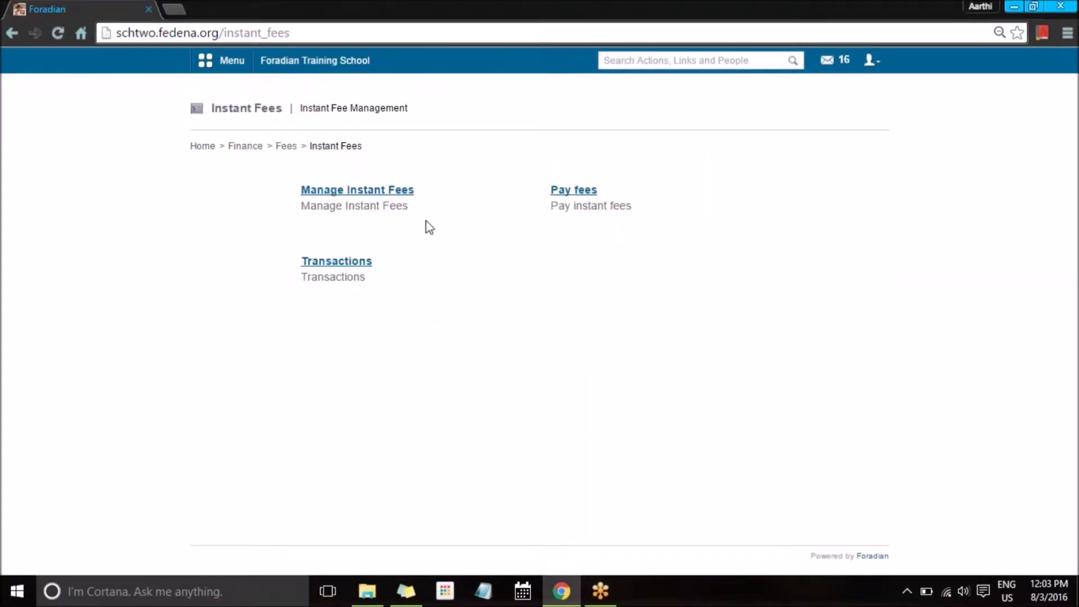
{"action": "left_click", "coordinate": [399, 194]}
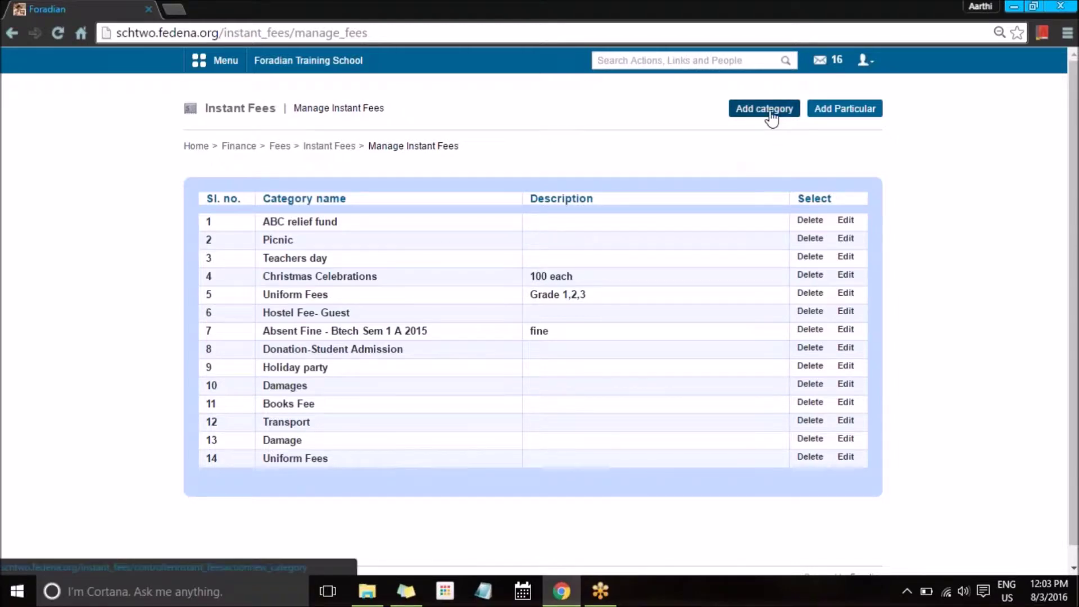
{"action": "left_click", "coordinate": [845, 220]}
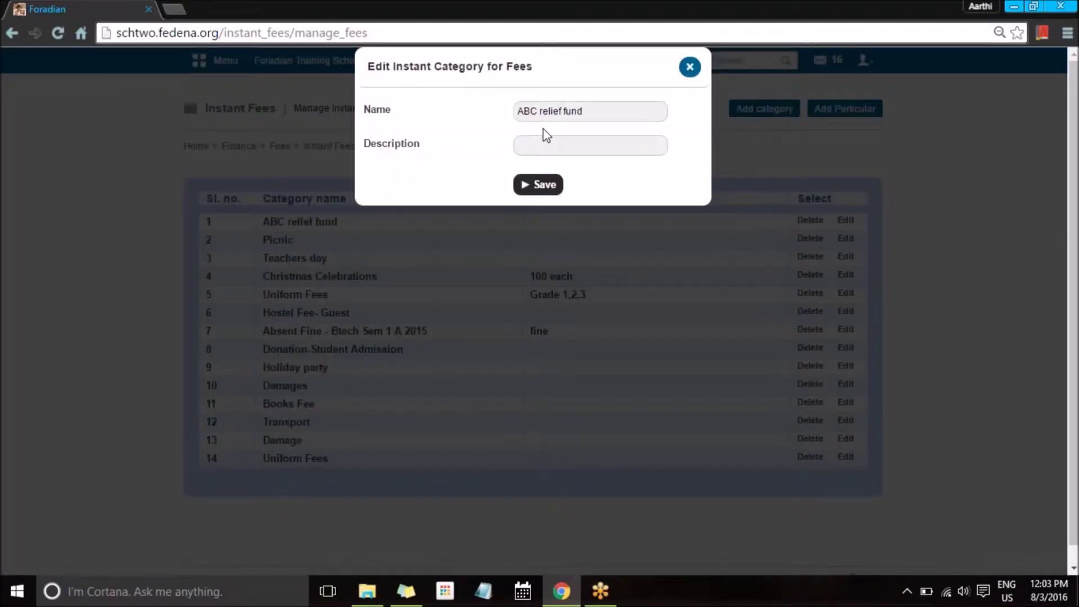
{"action": "left_click", "coordinate": [689, 67]}
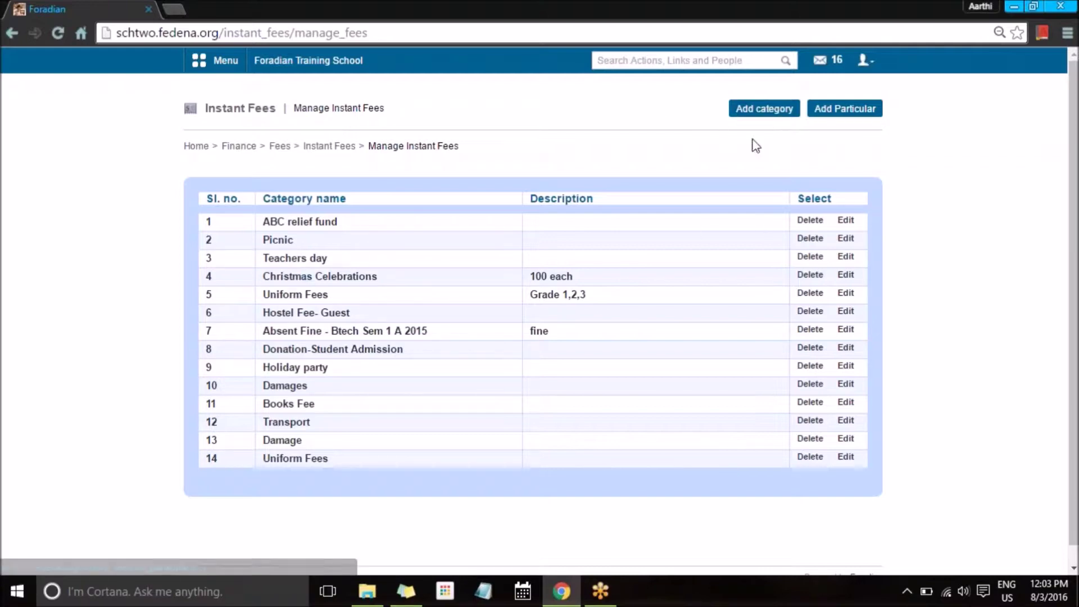
Step: Open the new instant particular form, check its category list, then dismiss it
{"action": "left_click", "coordinate": [858, 118]}
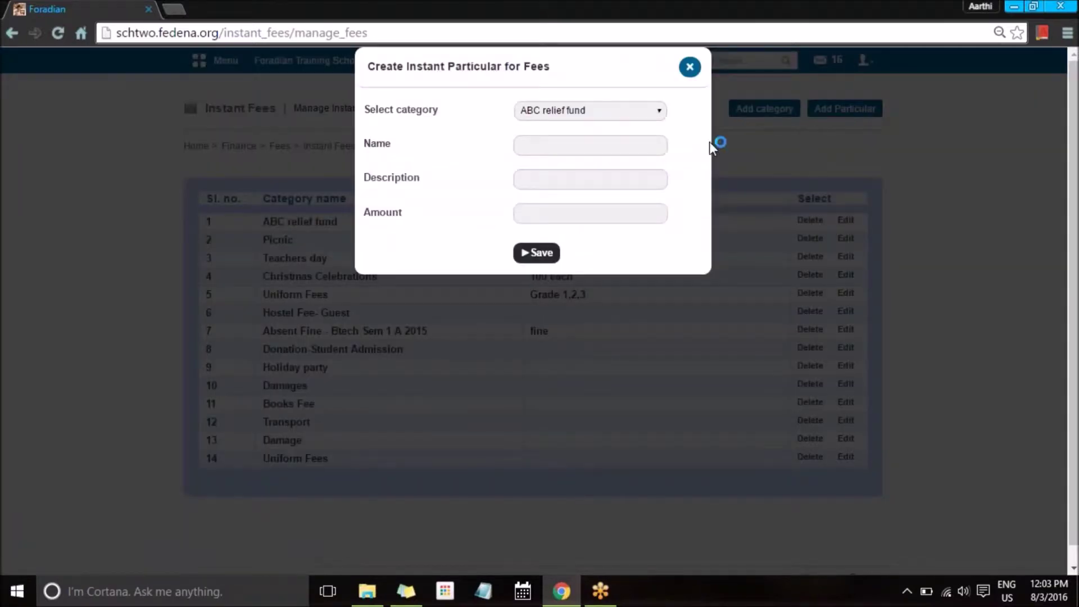
{"action": "left_click", "coordinate": [650, 111]}
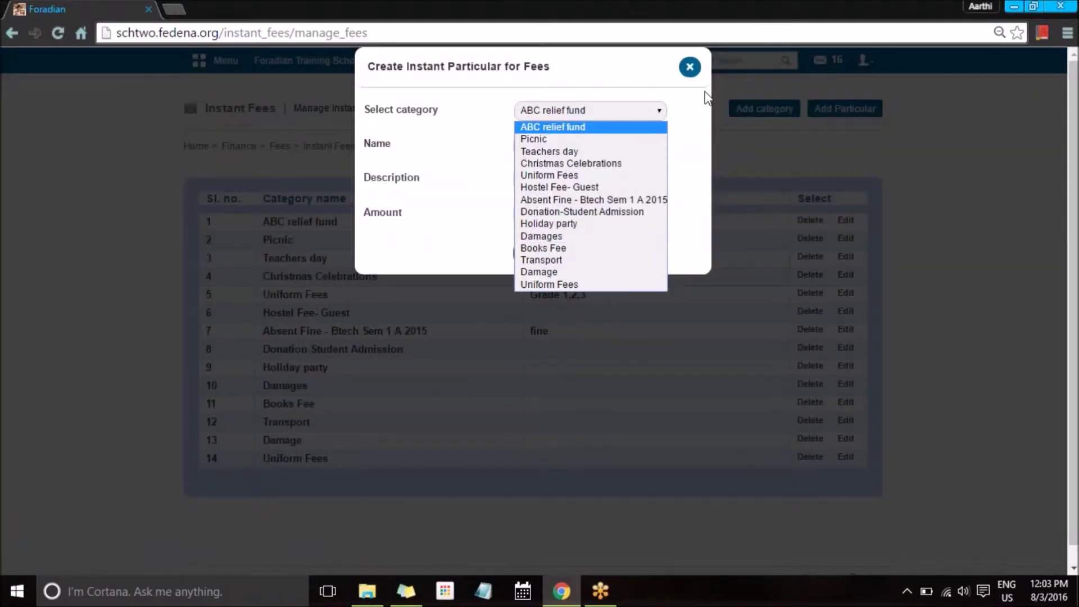
{"action": "left_click", "coordinate": [644, 88]}
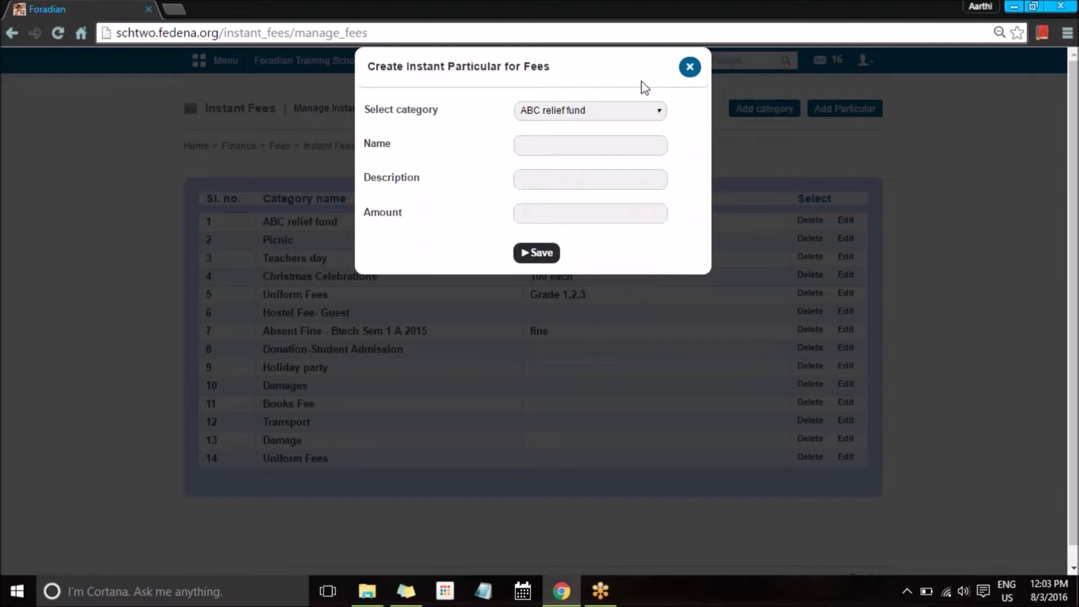
{"action": "left_click", "coordinate": [689, 68]}
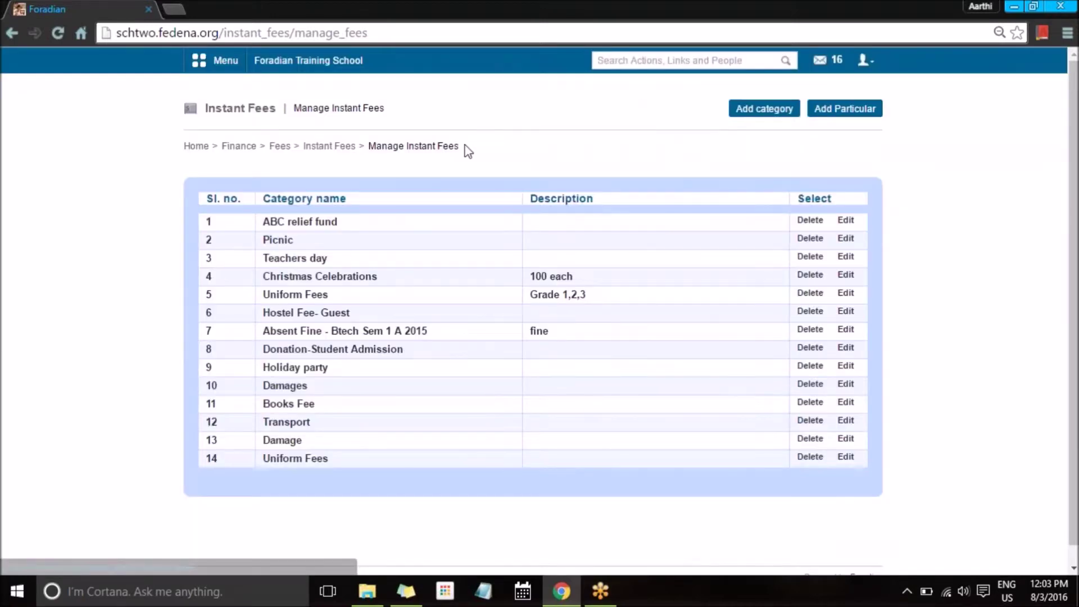
Step: View Teachers day's particulars, then open ABC relief fund and start adding a particular
{"action": "left_click", "coordinate": [293, 259]}
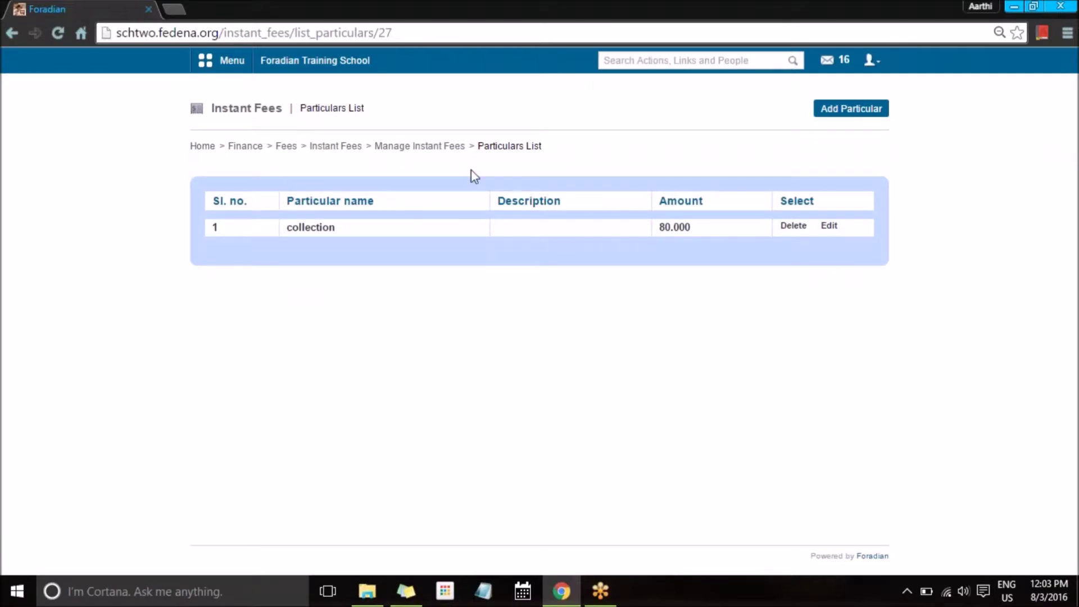
{"action": "left_click", "coordinate": [427, 147]}
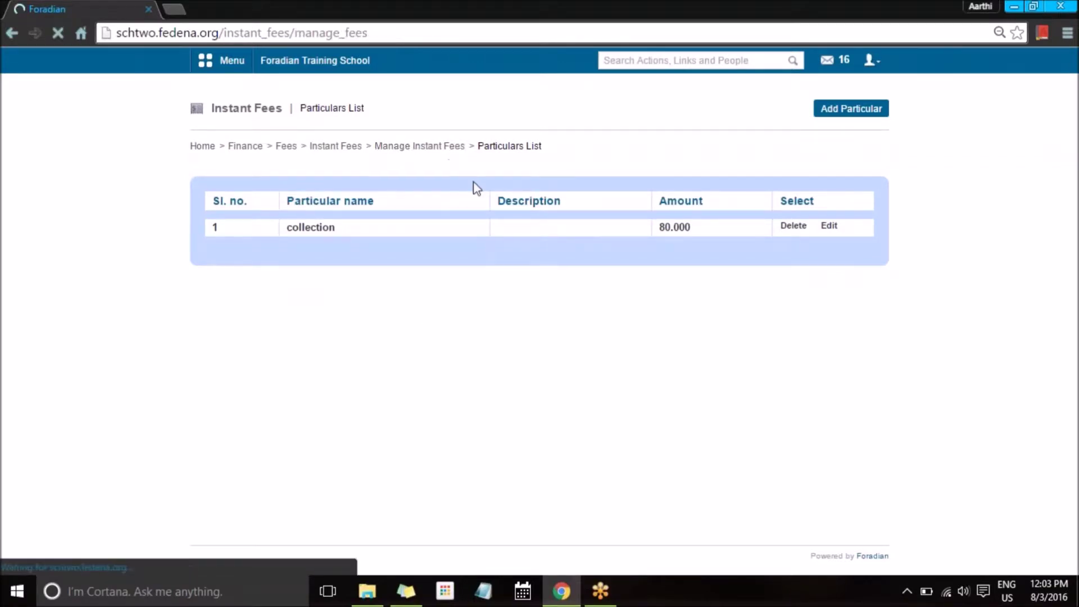
{"action": "left_click", "coordinate": [303, 225]}
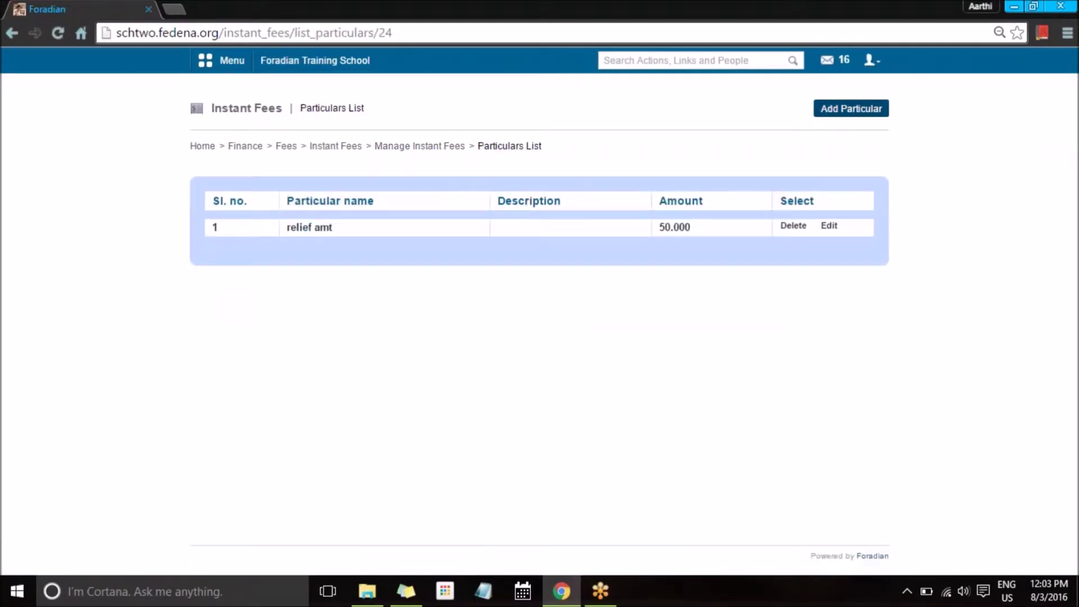
{"action": "left_click", "coordinate": [853, 110]}
Step: Add a 'fund amt' particular with amount 4000 to ABC relief fund
{"action": "left_click", "coordinate": [560, 105]}
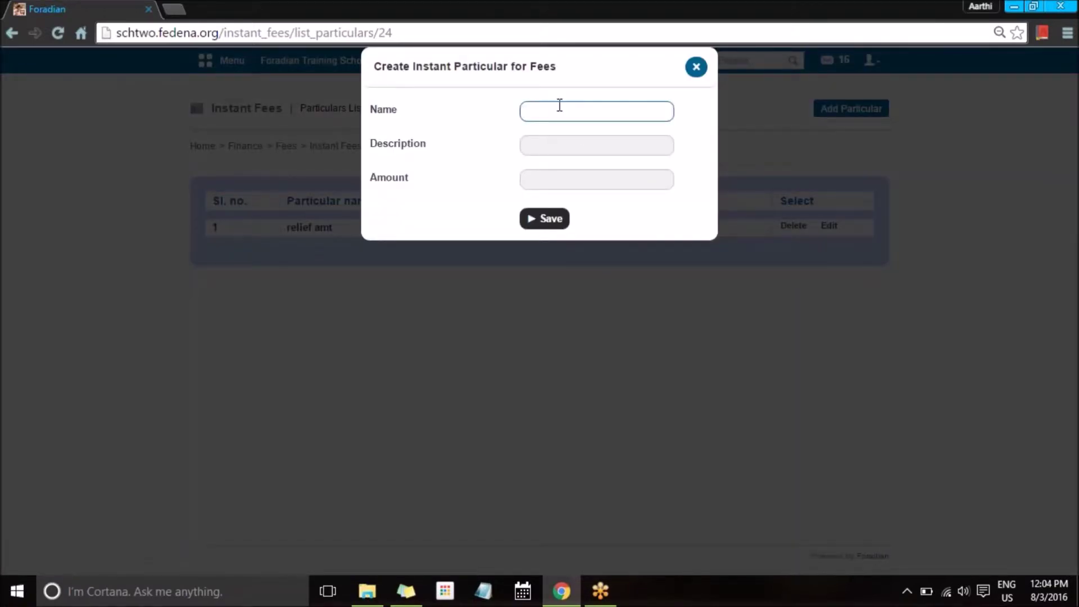
{"action": "type", "text": "fund amt"}
{"action": "left_click", "coordinate": [542, 150]}
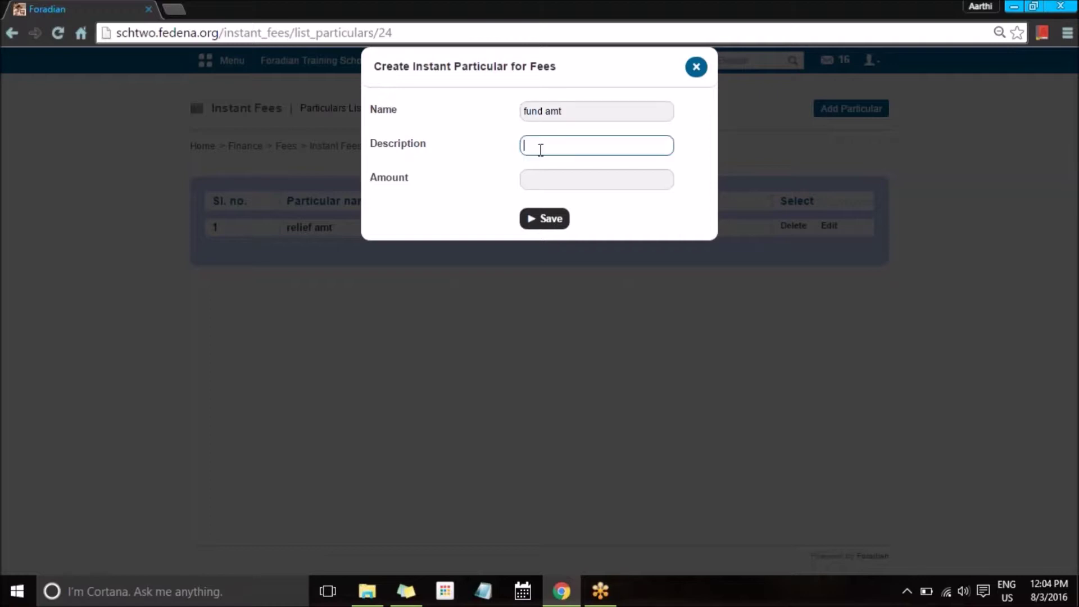
{"action": "left_click", "coordinate": [546, 179]}
{"action": "type", "text": "4000"}
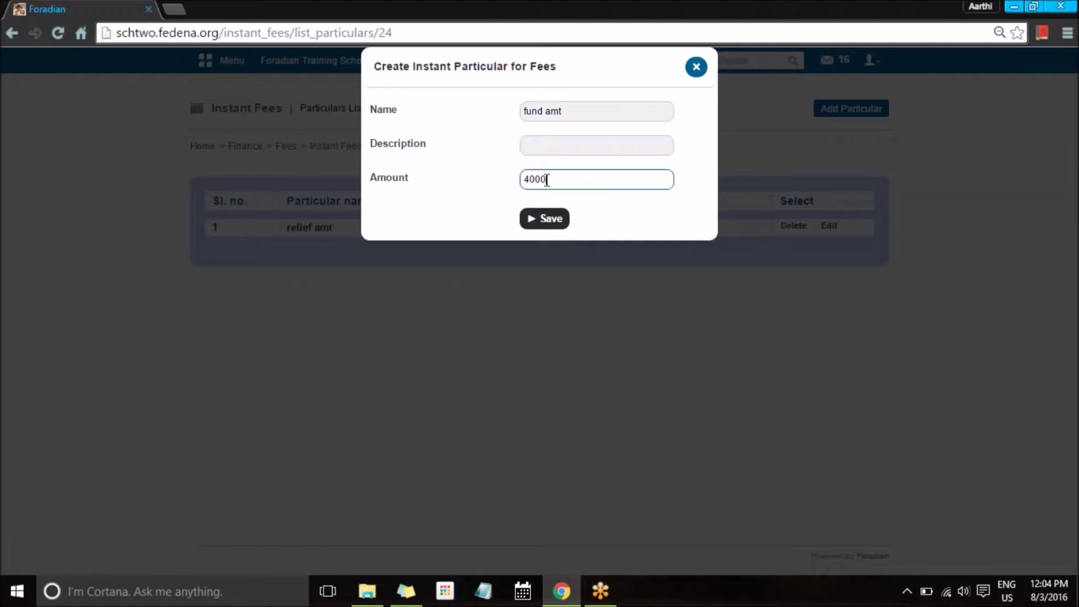
{"action": "left_click", "coordinate": [549, 220]}
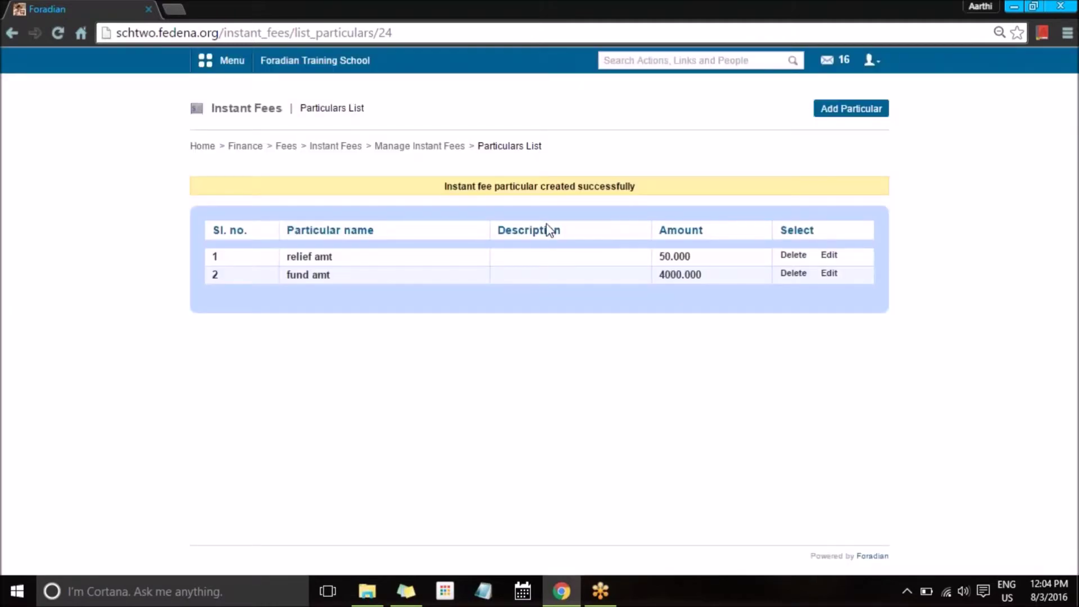
Step: Return through the breadcrumbs to Instant Fees and open Pay fees
{"action": "left_click", "coordinate": [447, 147]}
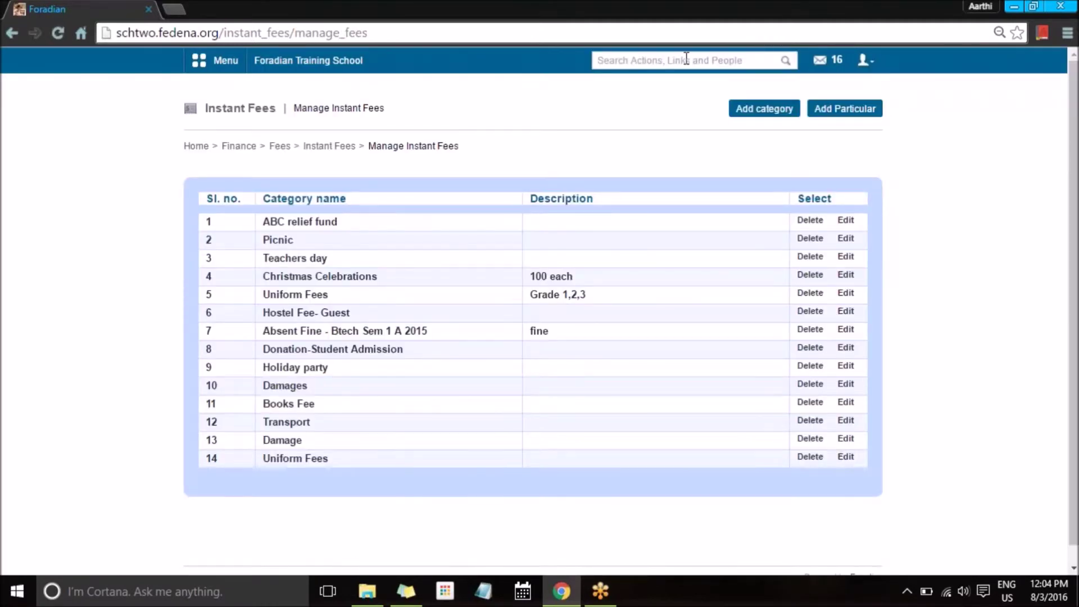
{"action": "left_click", "coordinate": [329, 146]}
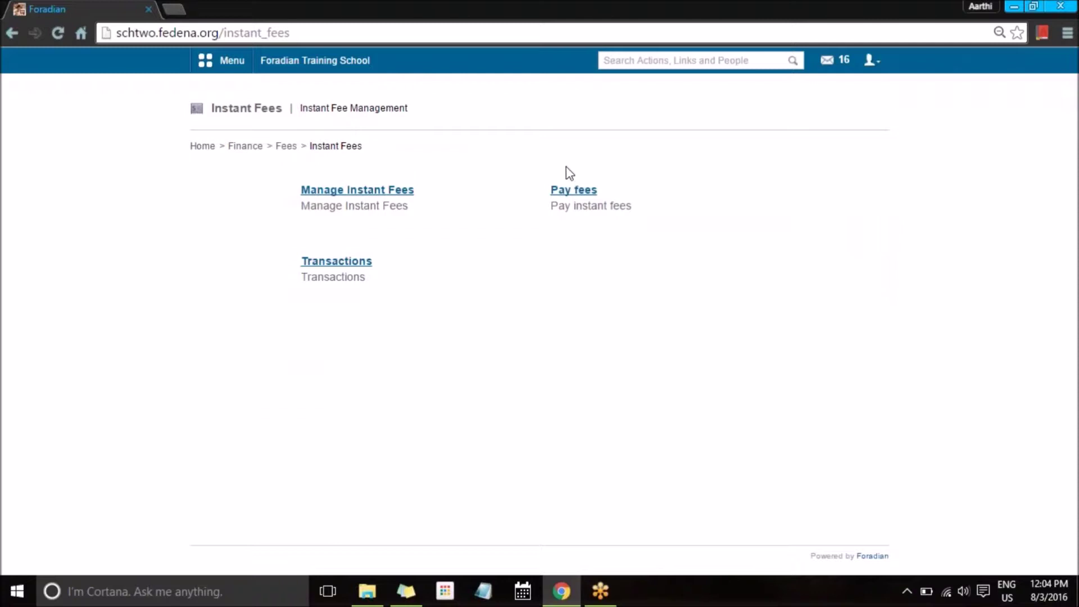
{"action": "left_click", "coordinate": [570, 193]}
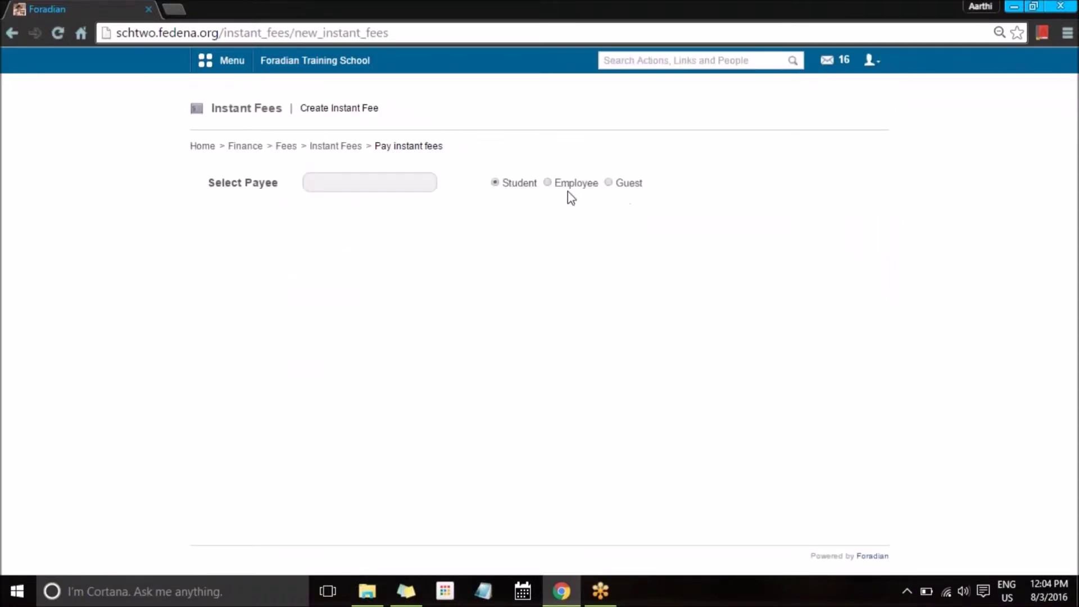
{"action": "left_click", "coordinate": [412, 184]}
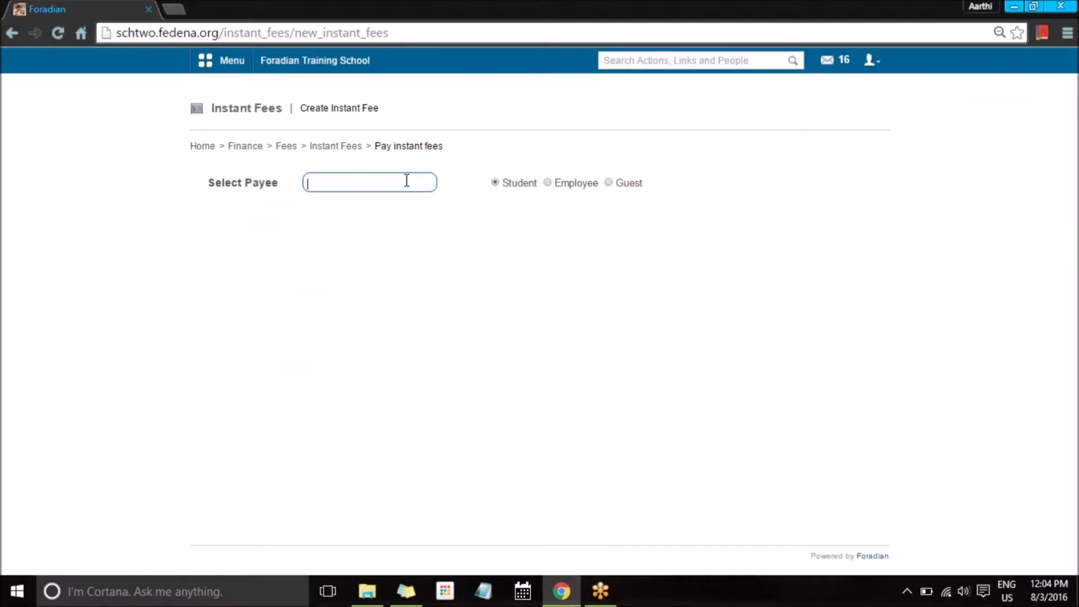
{"action": "left_click", "coordinate": [546, 184]}
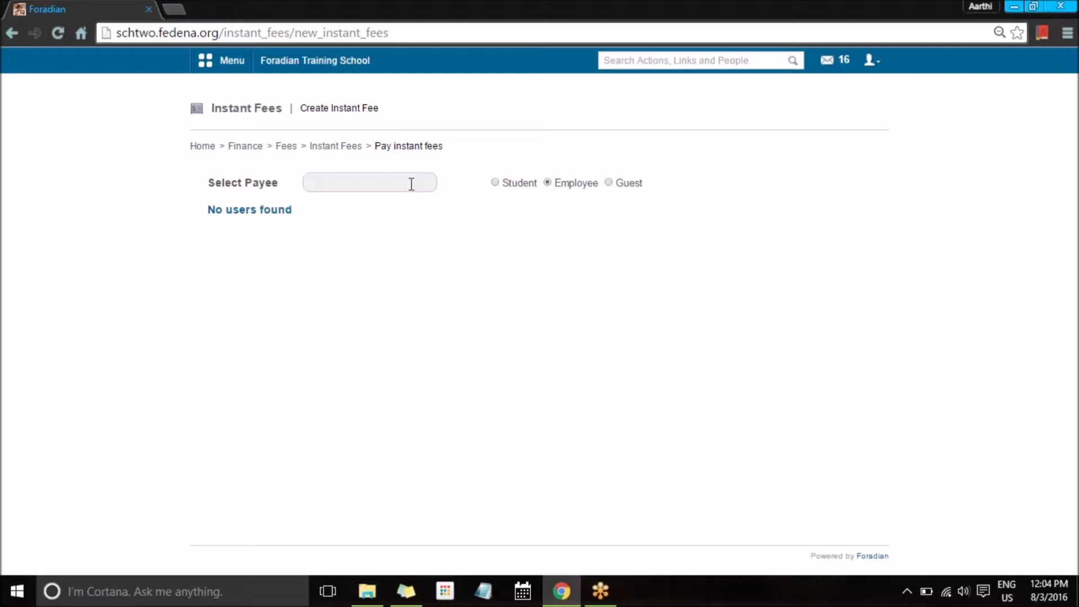
{"action": "left_click", "coordinate": [612, 183]}
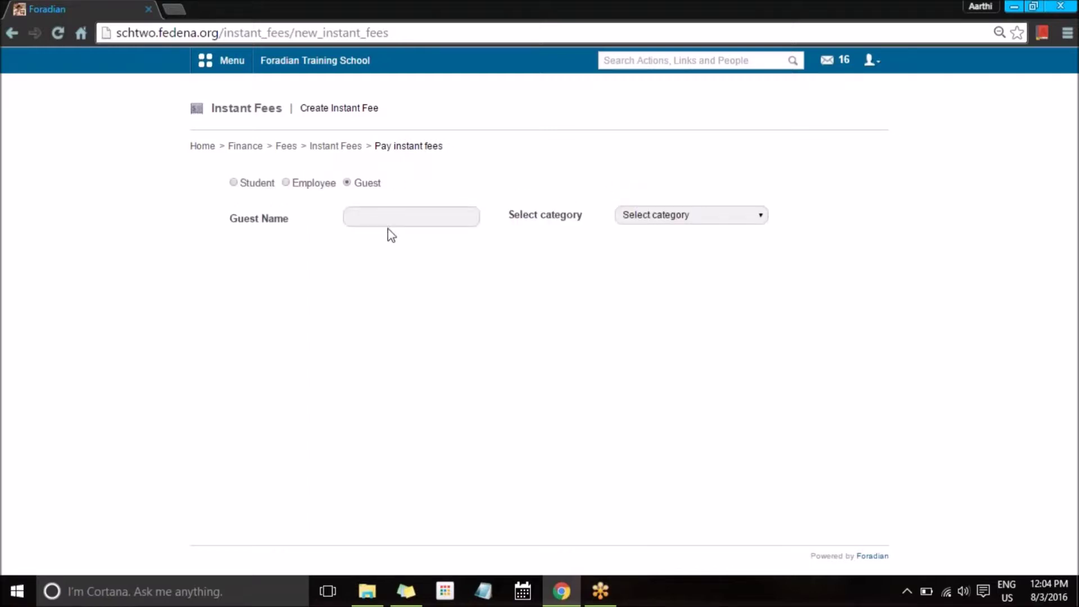
{"action": "left_click", "coordinate": [397, 220]}
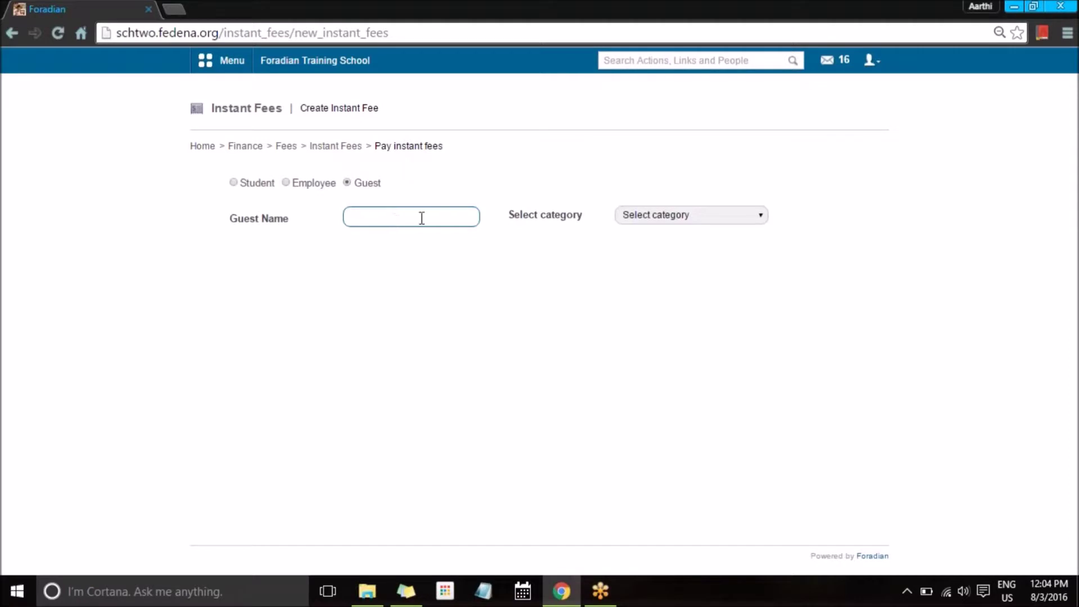
{"action": "left_click", "coordinate": [661, 219]}
{"action": "left_click", "coordinate": [659, 222]}
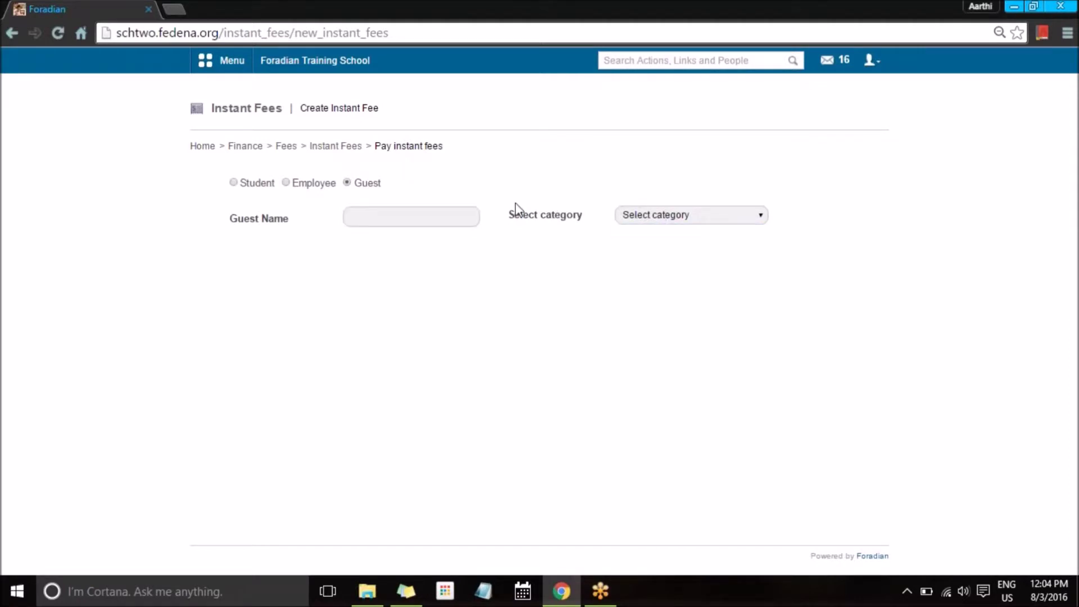
{"action": "left_click", "coordinate": [234, 183]}
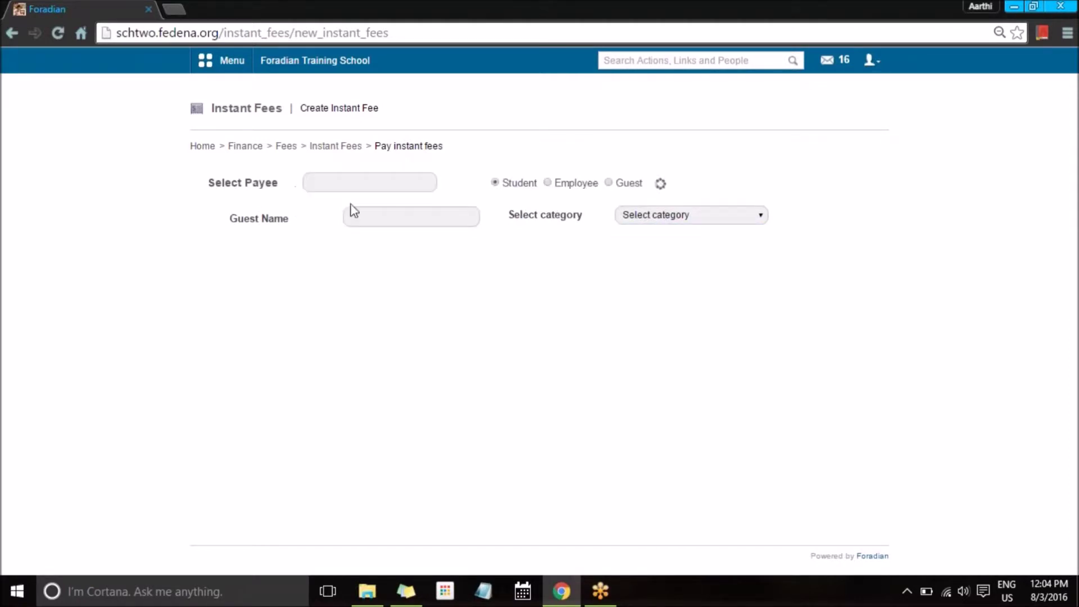
{"action": "left_click", "coordinate": [384, 181]}
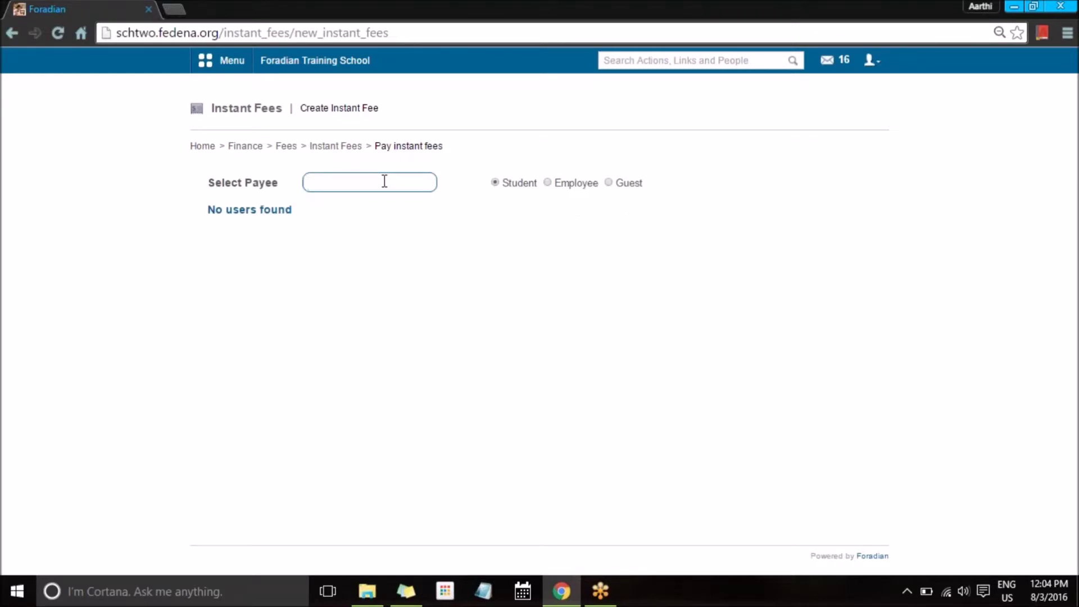
Step: Search for the student by name, select them as payee, and choose the ABC relief fund category
{"action": "type", "text": "alice"}
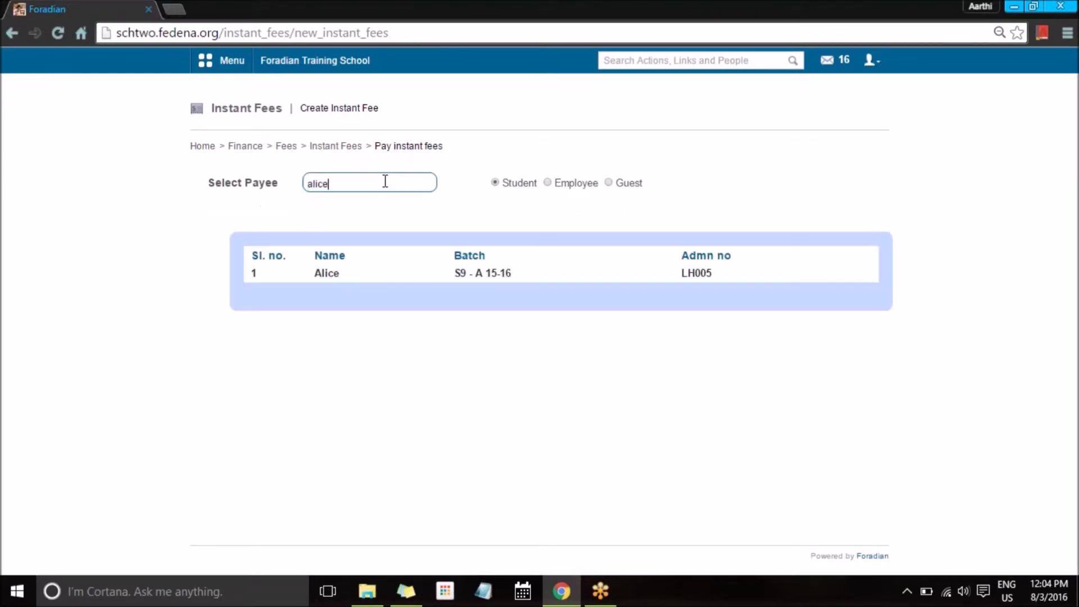
{"action": "left_click", "coordinate": [325, 275]}
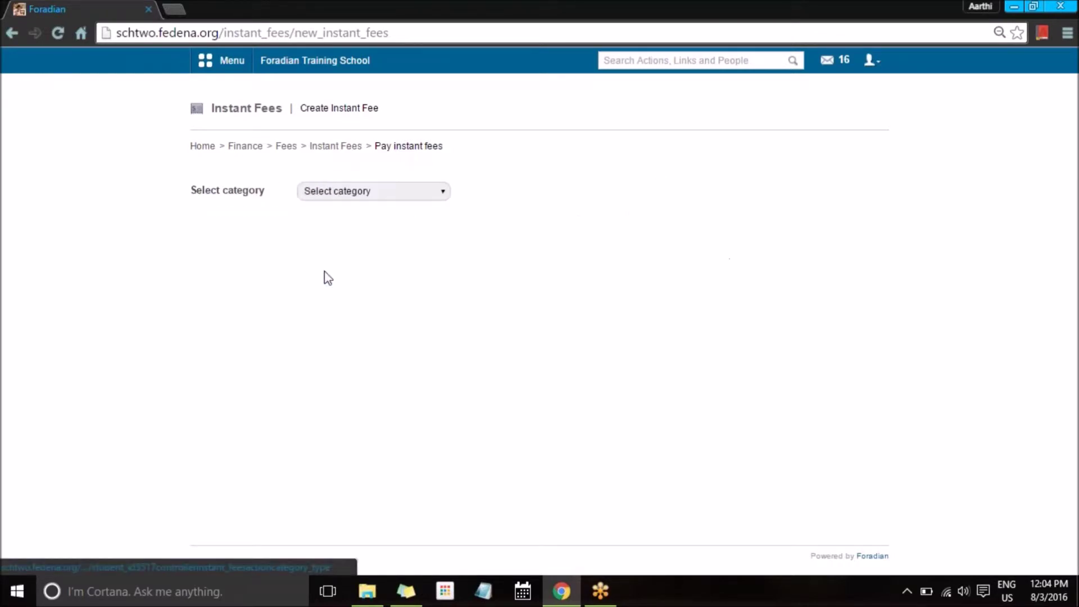
{"action": "left_click", "coordinate": [366, 191]}
{"action": "left_click", "coordinate": [387, 209]}
{"action": "left_click", "coordinate": [396, 200]}
{"action": "left_click", "coordinate": [386, 219]}
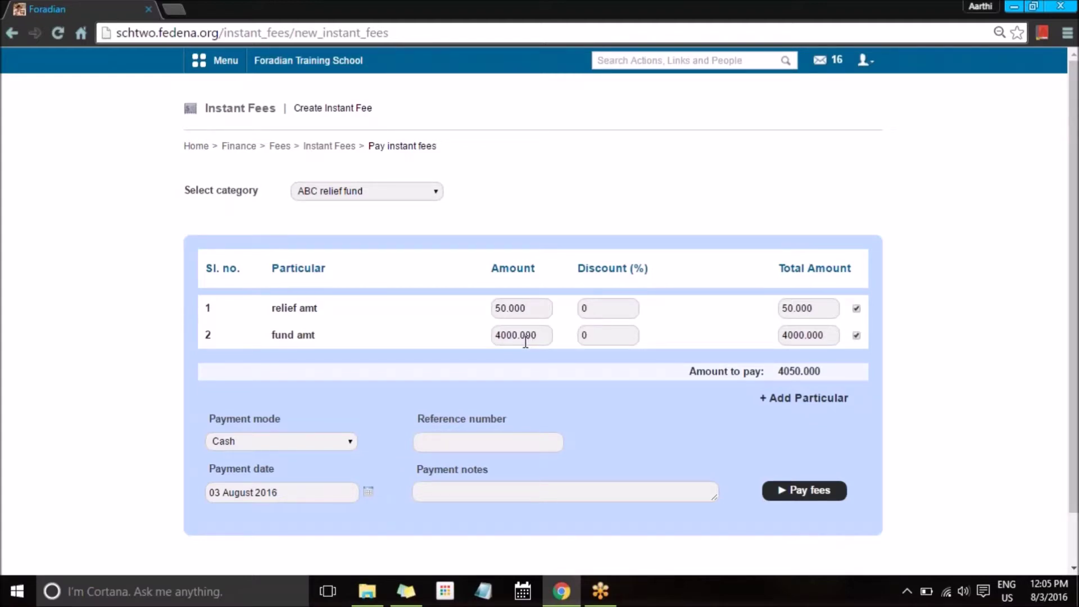
Step: Enter a 15% discount on fund amt so the amount to pay drops to 3450
{"action": "left_click", "coordinate": [585, 334]}
{"action": "type", "text": "15"}
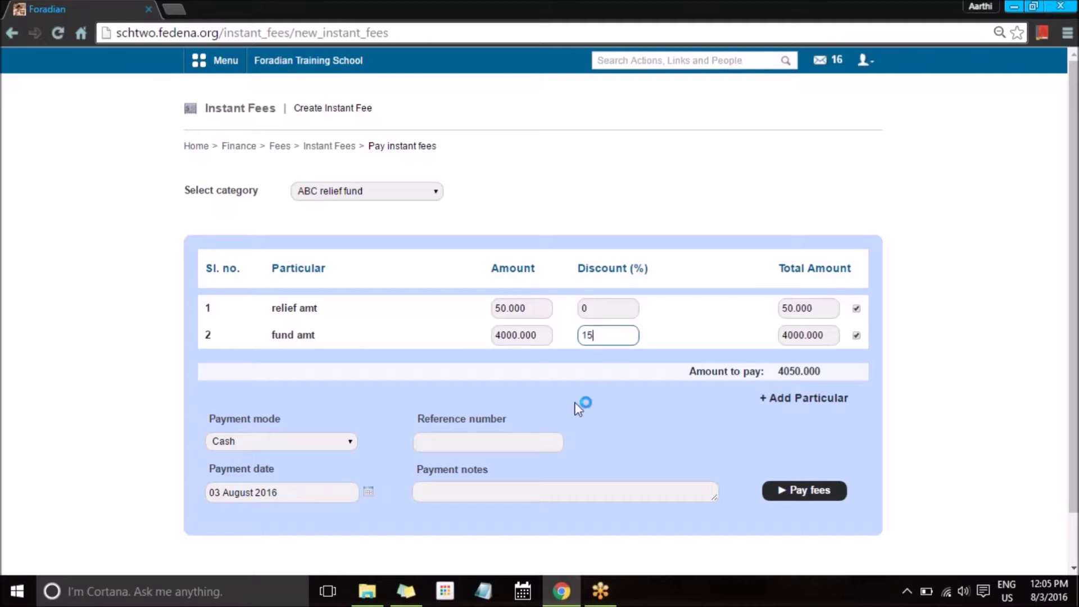
{"action": "left_click", "coordinate": [585, 403]}
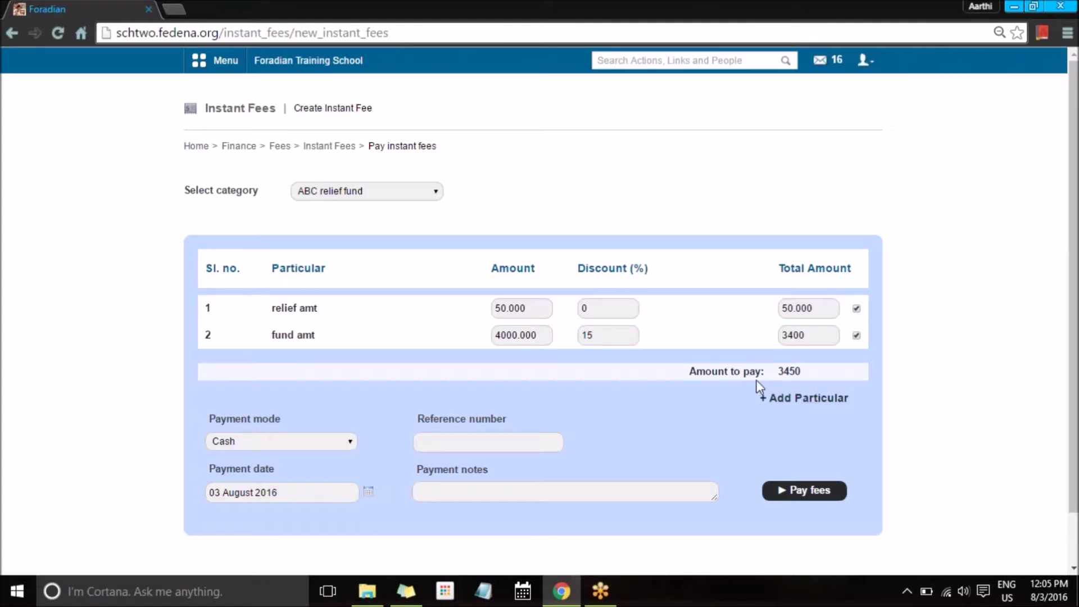
{"action": "scroll", "coordinate": [650, 414], "scroll_direction": "down", "scroll_amount": 1}
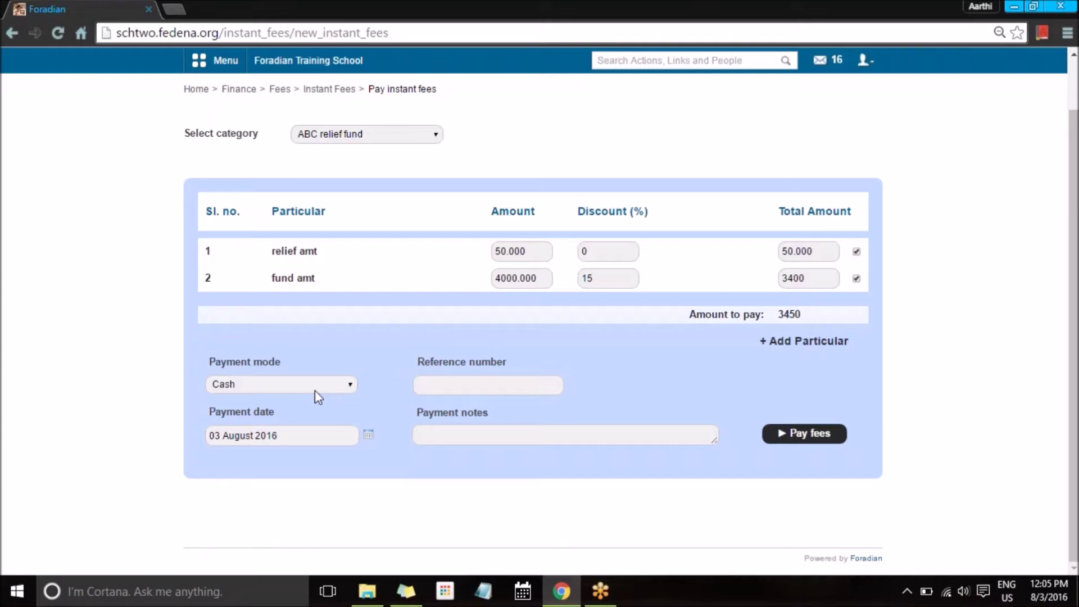
Step: Pay the 3450 fee with payment mode DD, entering the demand draft number
{"action": "left_click", "coordinate": [350, 386]}
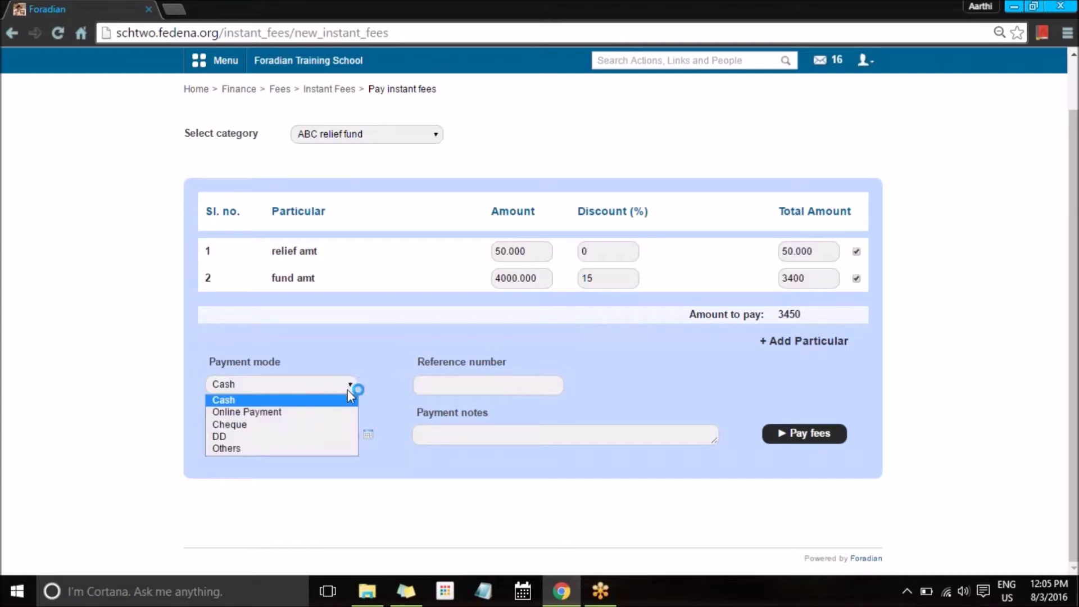
{"action": "left_click", "coordinate": [343, 437]}
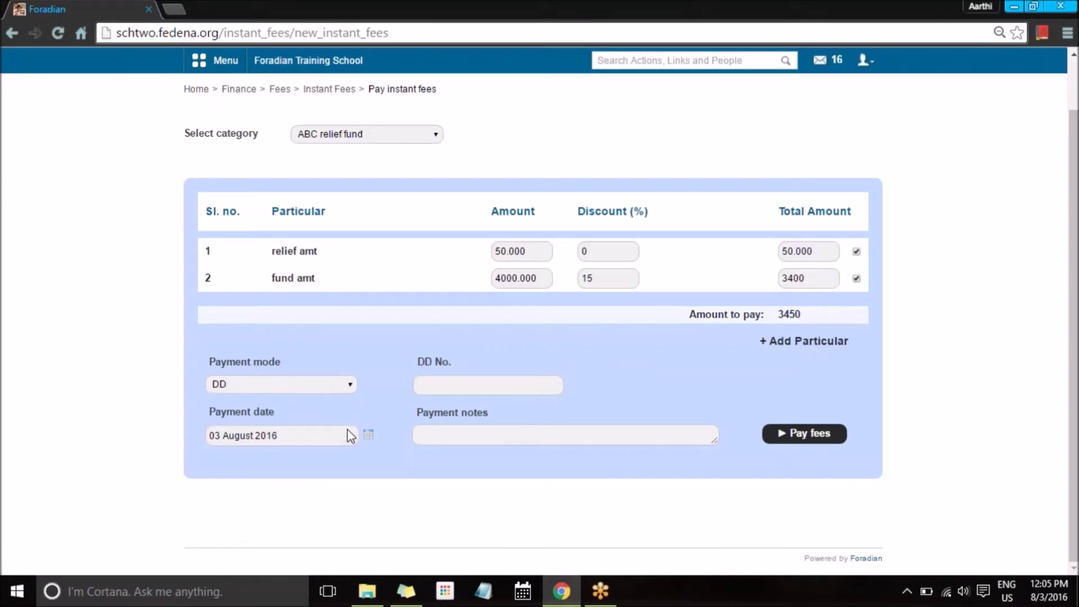
{"action": "left_click", "coordinate": [442, 386]}
{"action": "type", "text": "w98340"}
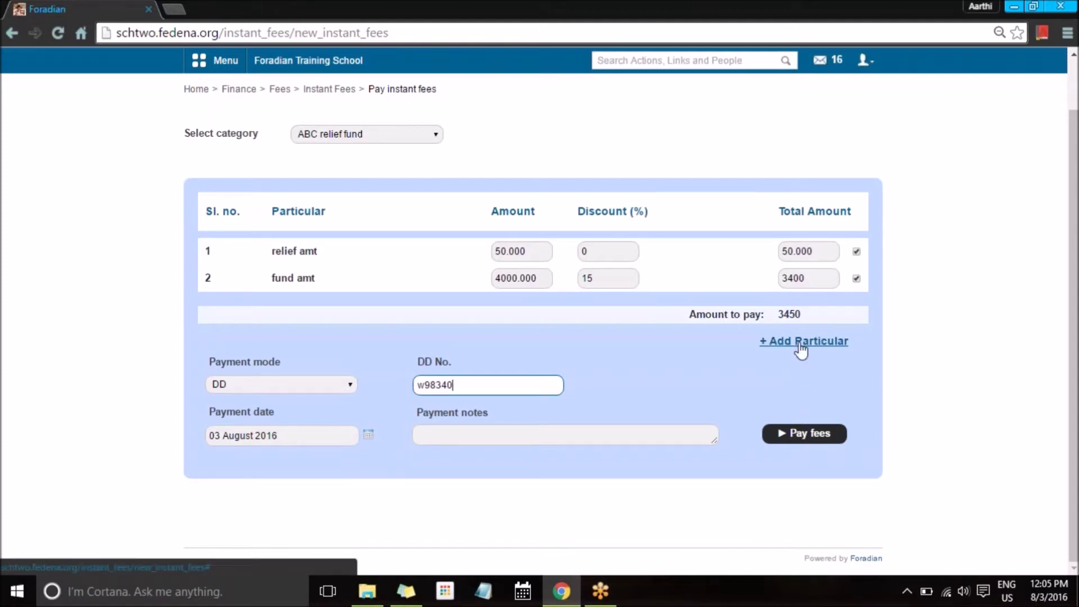
{"action": "left_click", "coordinate": [805, 436]}
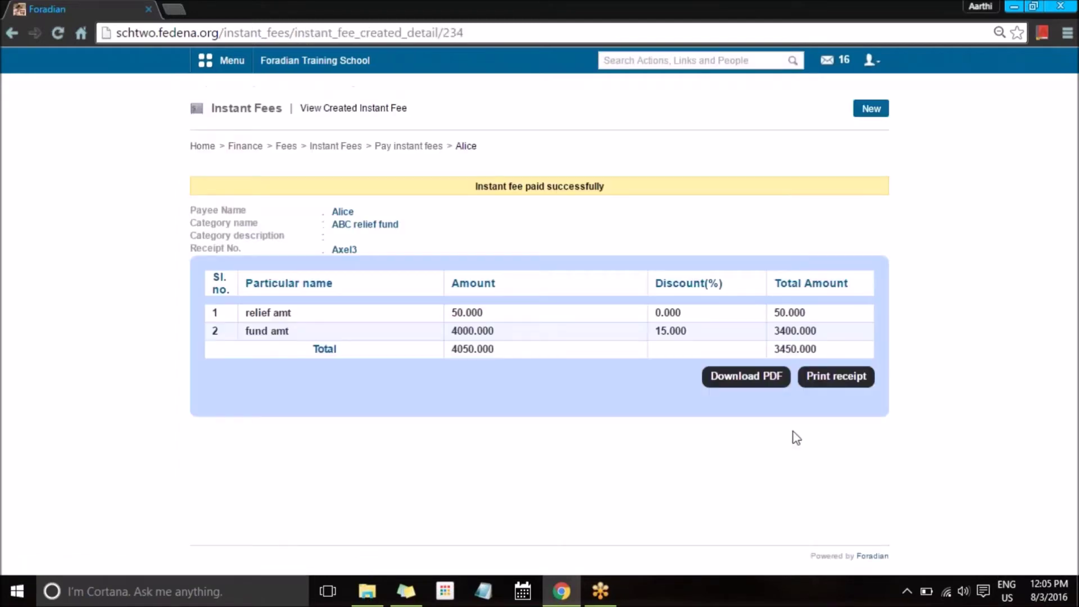
Step: Preview the fee receipt for printing, cancel it, then open the Instant Fees Transactions list
{"action": "left_click", "coordinate": [832, 391]}
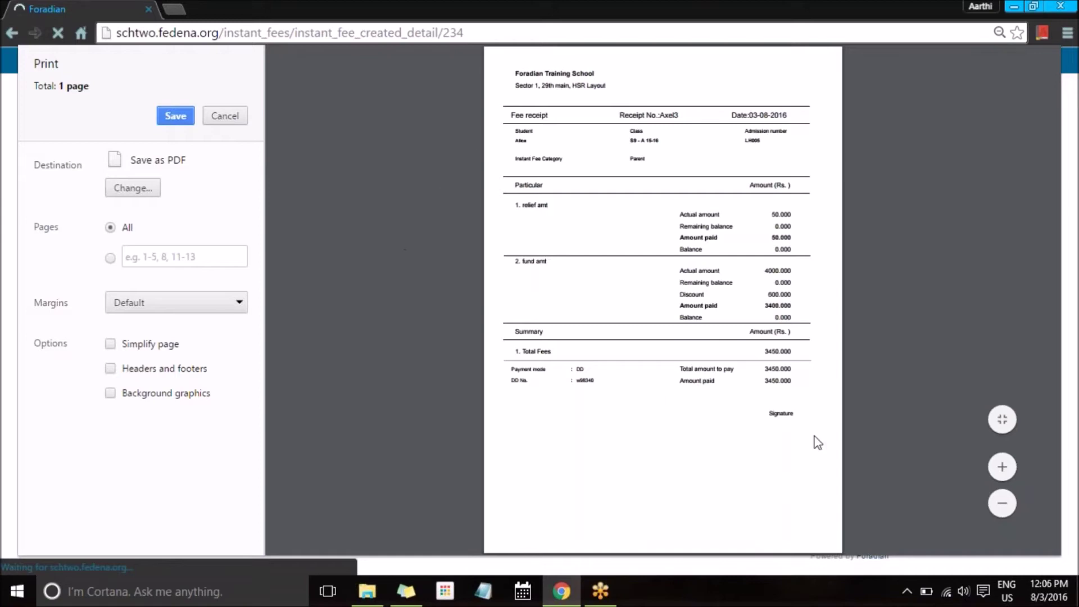
{"action": "left_click", "coordinate": [219, 118]}
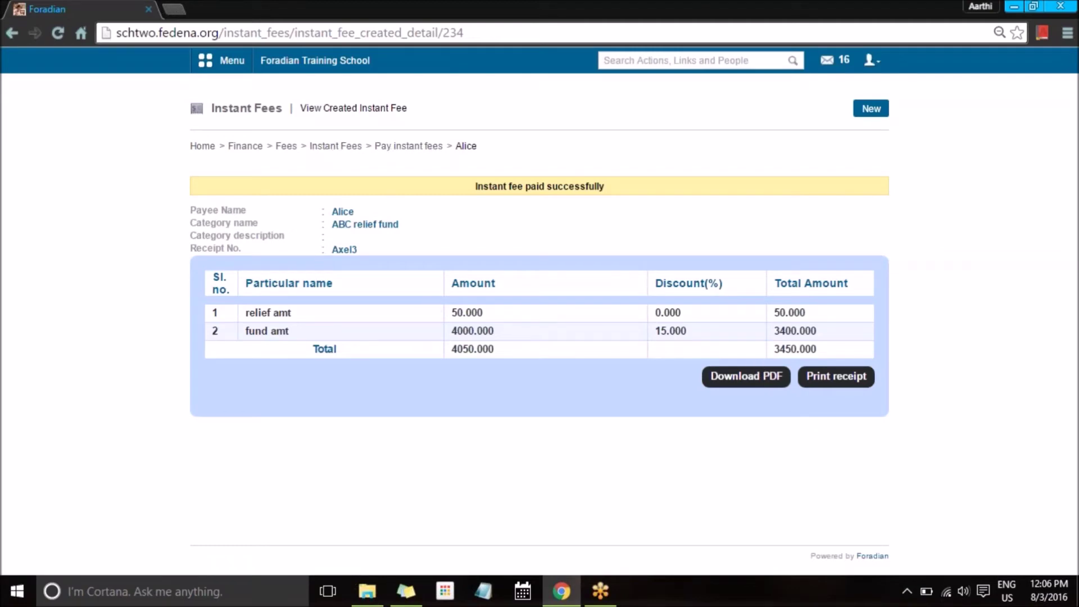
{"action": "left_click", "coordinate": [354, 149]}
{"action": "left_click", "coordinate": [348, 263]}
Step: Filter ABC relief fund transactions from 25 January to 3 August 2016, then return to the dashboard
{"action": "left_click", "coordinate": [355, 194]}
{"action": "left_click", "coordinate": [346, 217]}
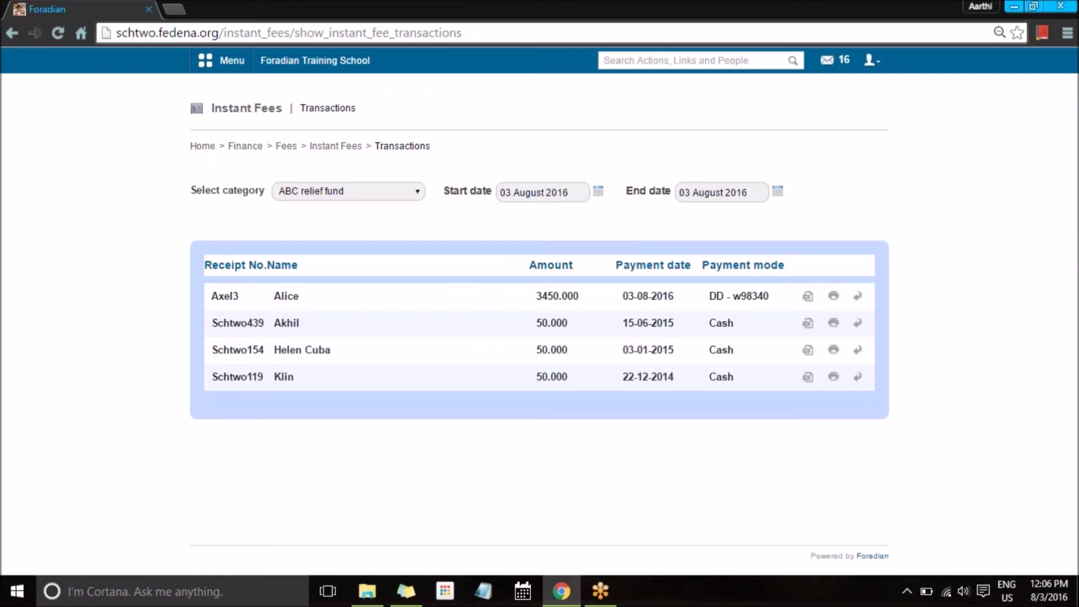
{"action": "left_click", "coordinate": [598, 192]}
{"action": "left_click", "coordinate": [534, 208]}
{"action": "left_click", "coordinate": [528, 229]}
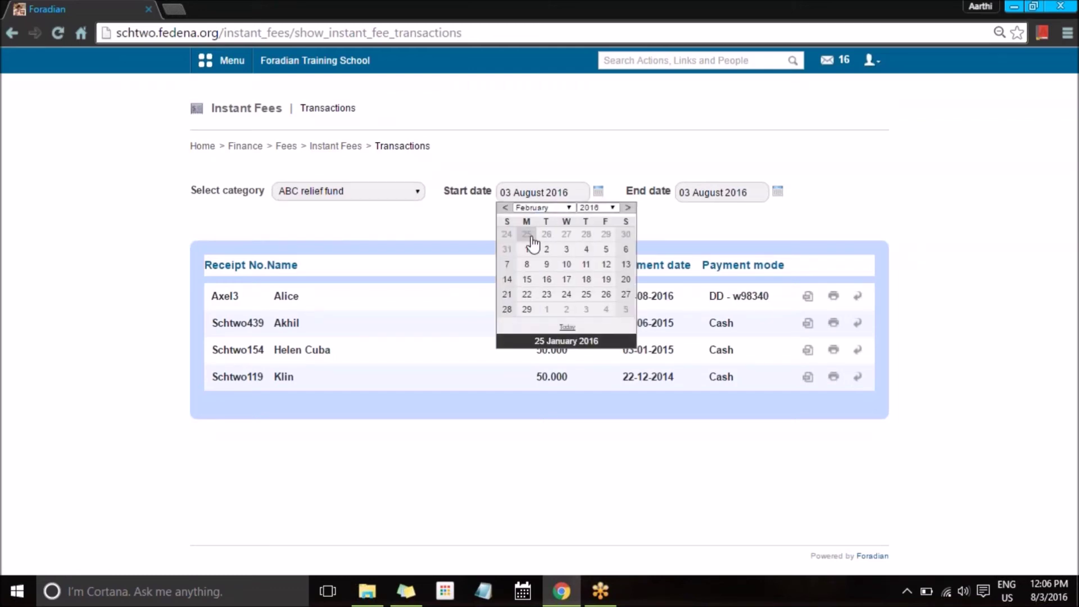
{"action": "left_click", "coordinate": [525, 234]}
{"action": "left_click", "coordinate": [777, 192]}
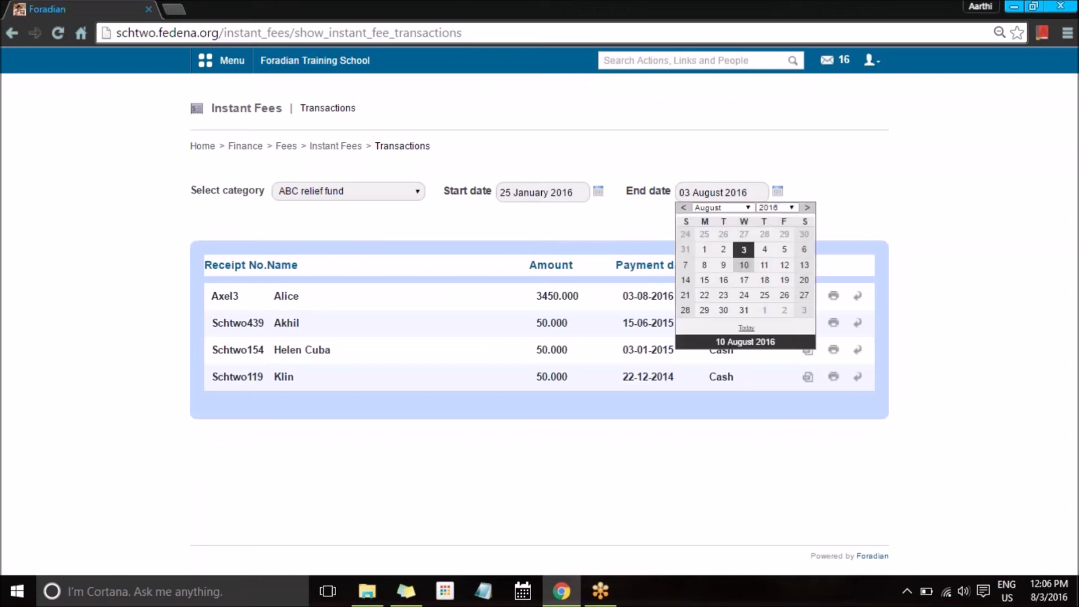
{"action": "left_click", "coordinate": [751, 253]}
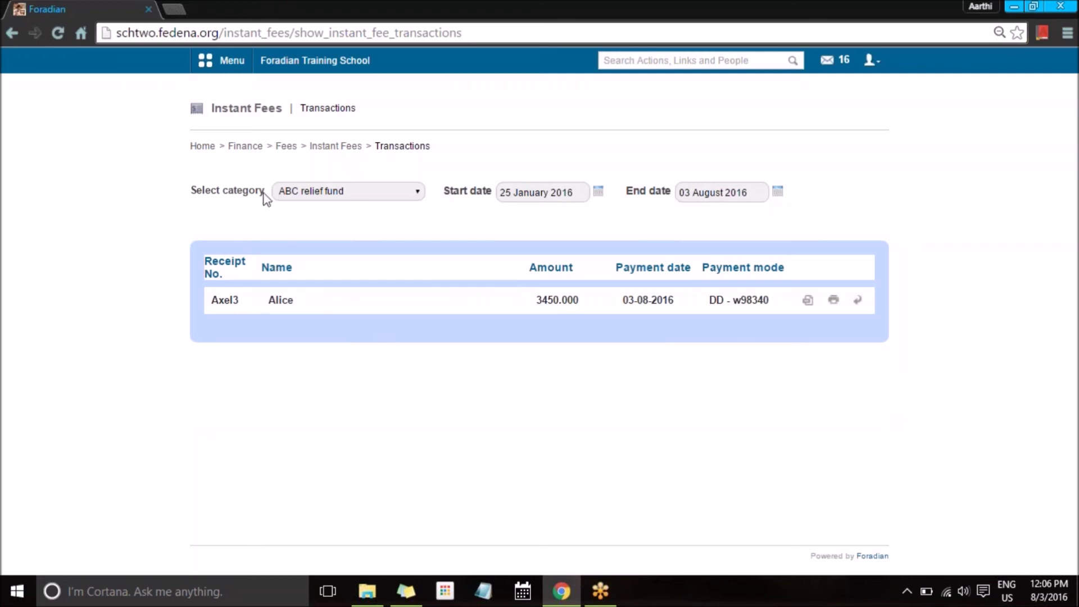
{"action": "left_click", "coordinate": [315, 60]}
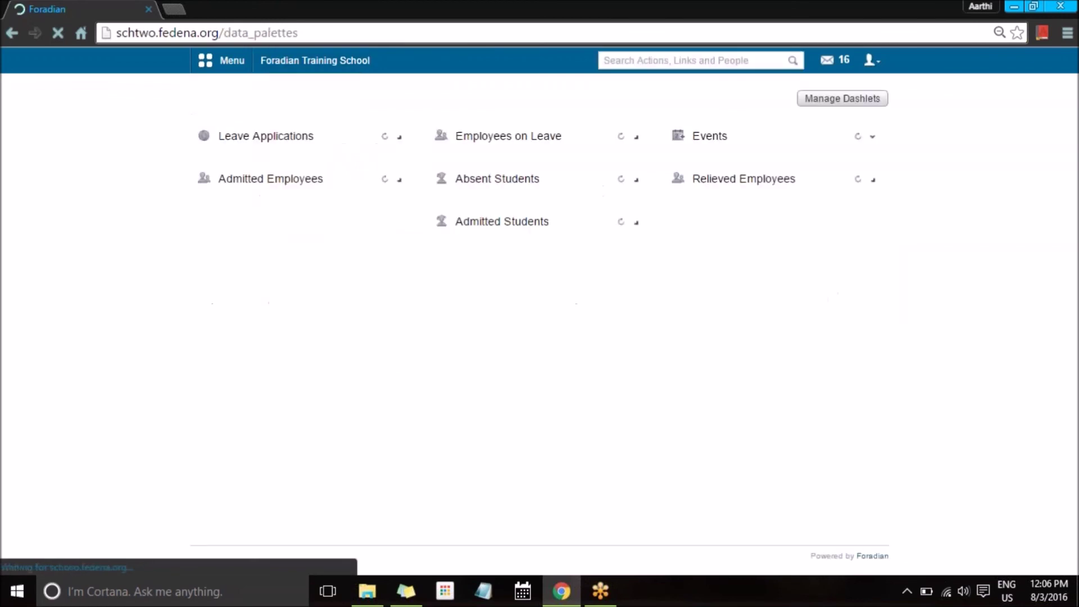